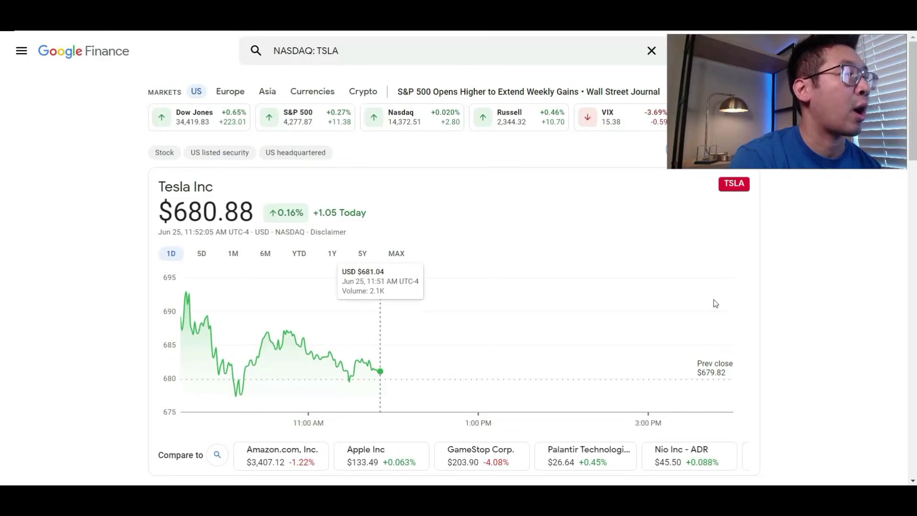
- Look through the Tesla stock page on Google Finance below the price chart
{"action": "scroll", "coordinate": [713, 301], "scroll_direction": "down", "scroll_amount": 7}
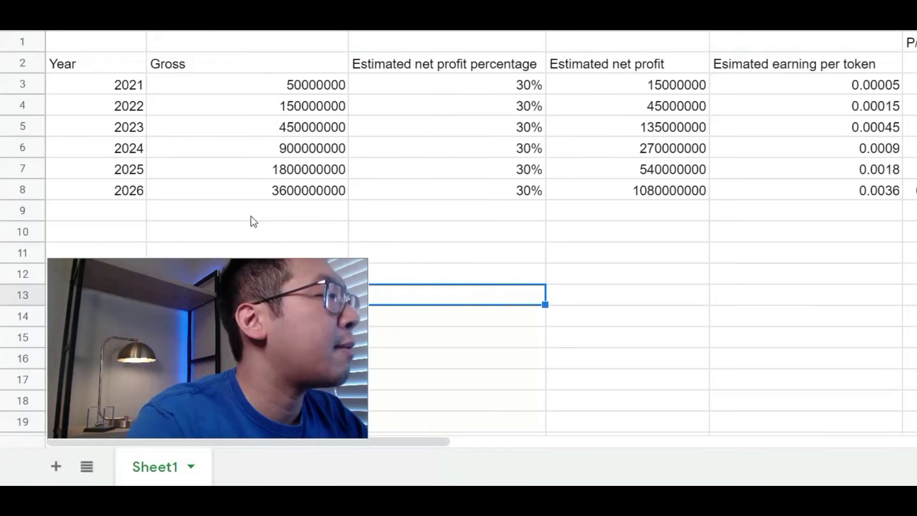
- In the Google Sheets projection, review the 2021 row's year, gross and estimated net profit cells
{"action": "left_click", "coordinate": [251, 216]}
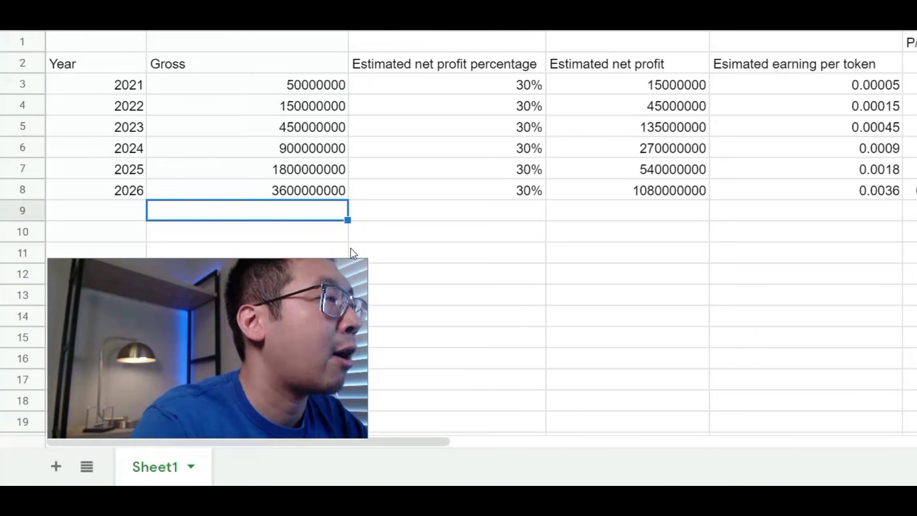
{"action": "left_click", "coordinate": [122, 88]}
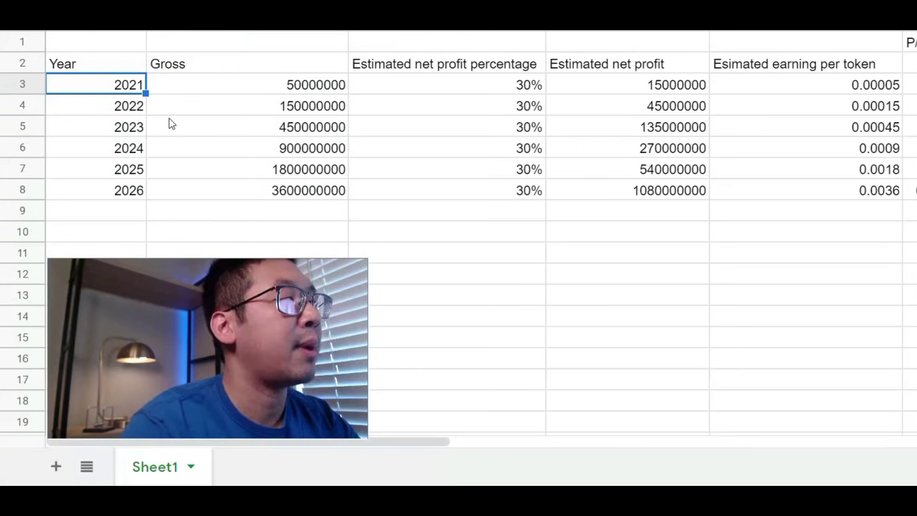
{"action": "left_click", "coordinate": [283, 89]}
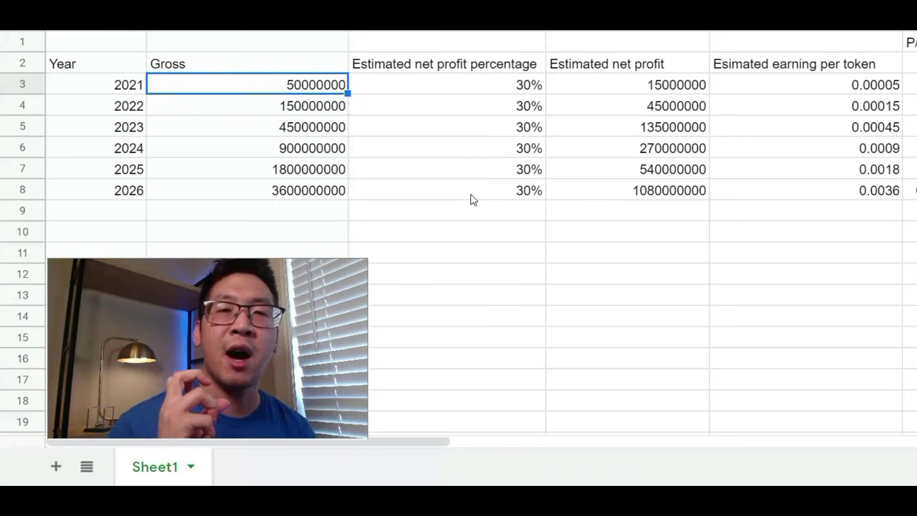
{"action": "left_click", "coordinate": [666, 85]}
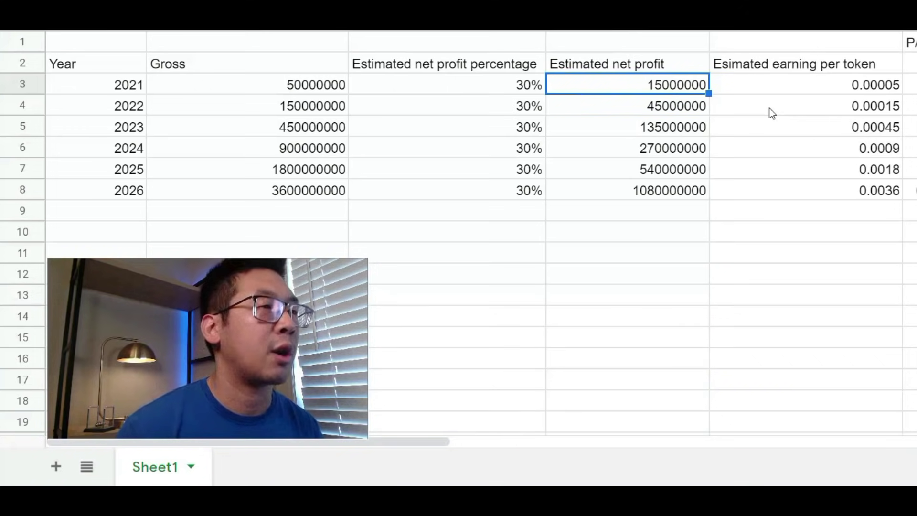
- Inspect the estimated earning per token formula for 2021, and select the 2026 earning per token cell
{"action": "double_click", "coordinate": [838, 85]}
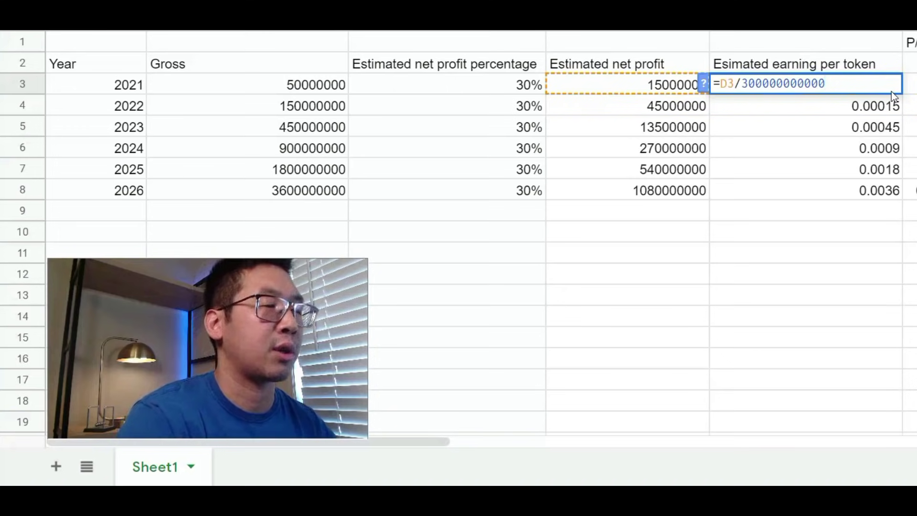
{"action": "key", "text": "Return"}
{"action": "left_click", "coordinate": [854, 92]}
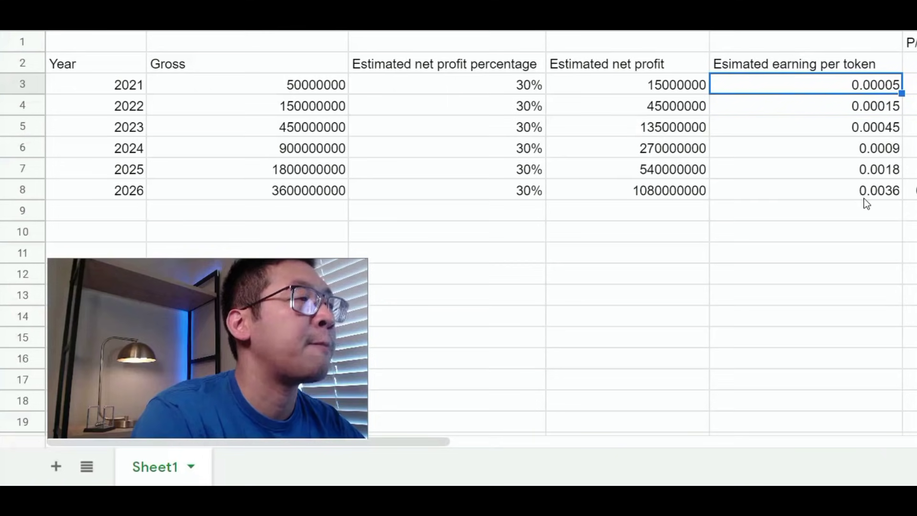
{"action": "left_click", "coordinate": [892, 196]}
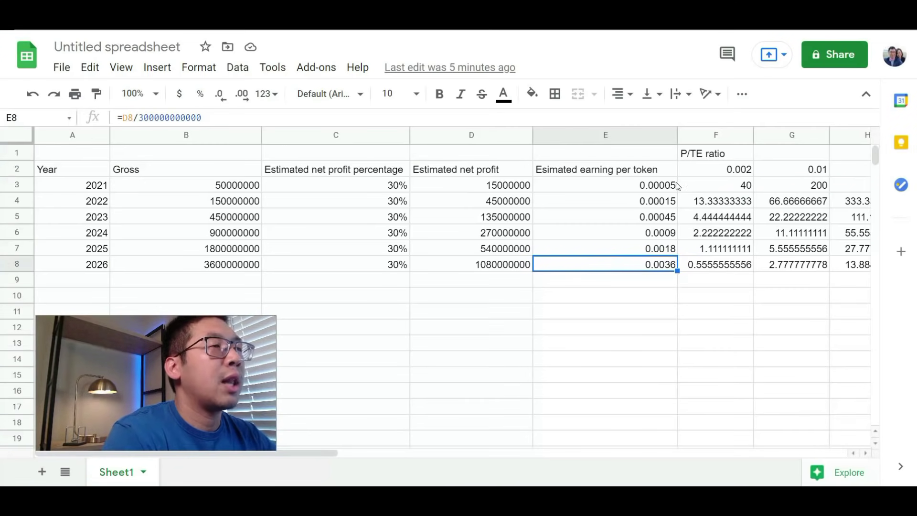
- Examine the P/TE ratios for each year from 2021 to 2026 in the 0.002 token price column
{"action": "left_click", "coordinate": [715, 154]}
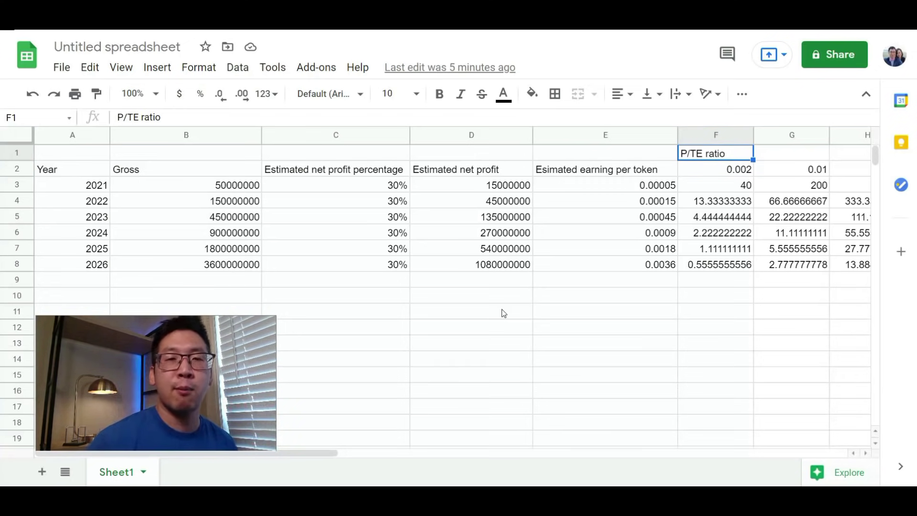
{"action": "key", "text": "Down"}
{"action": "left_click_drag", "start_coordinate": [286, 453], "coordinate": [466, 453]}
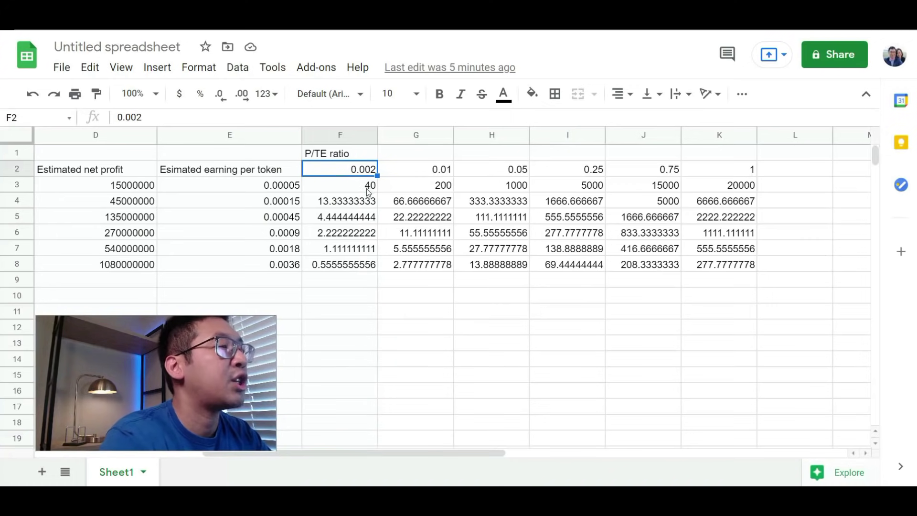
{"action": "left_click", "coordinate": [372, 188]}
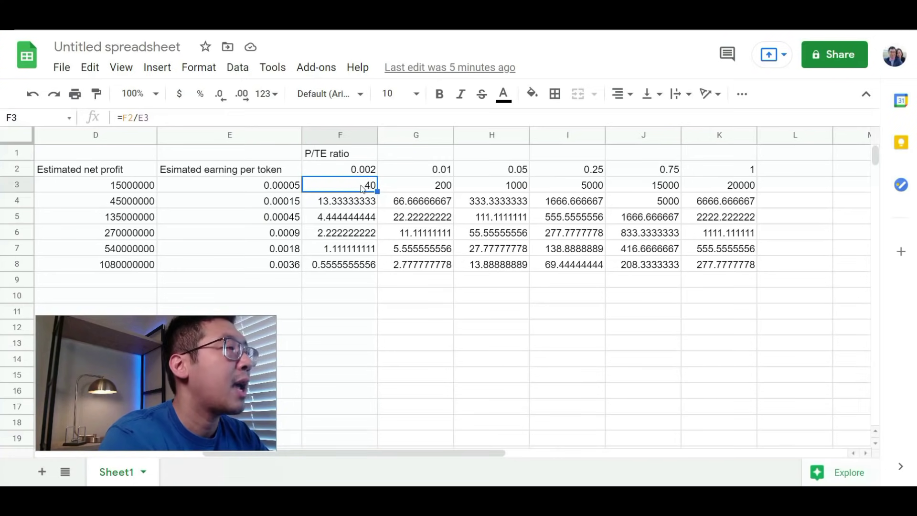
{"action": "left_click", "coordinate": [354, 202]}
{"action": "left_click", "coordinate": [354, 217]}
{"action": "left_click", "coordinate": [355, 234]}
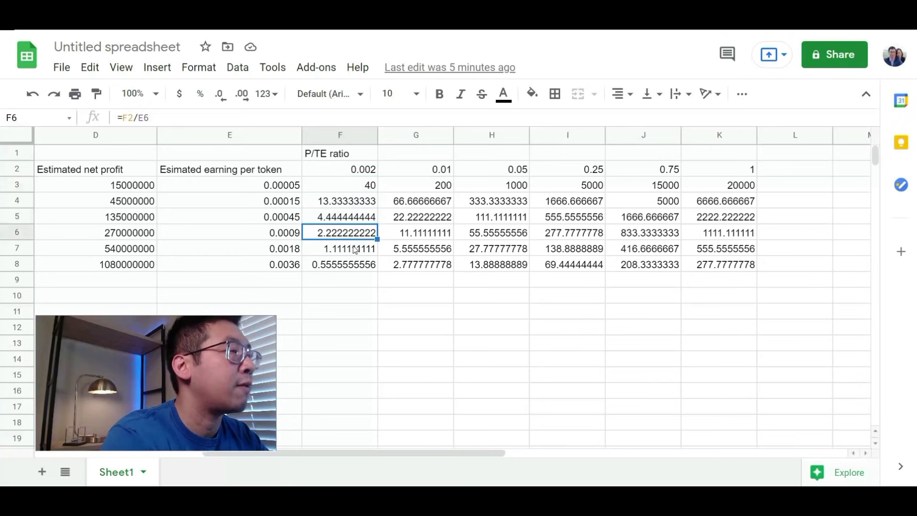
{"action": "left_click", "coordinate": [354, 250]}
{"action": "left_click", "coordinate": [352, 269]}
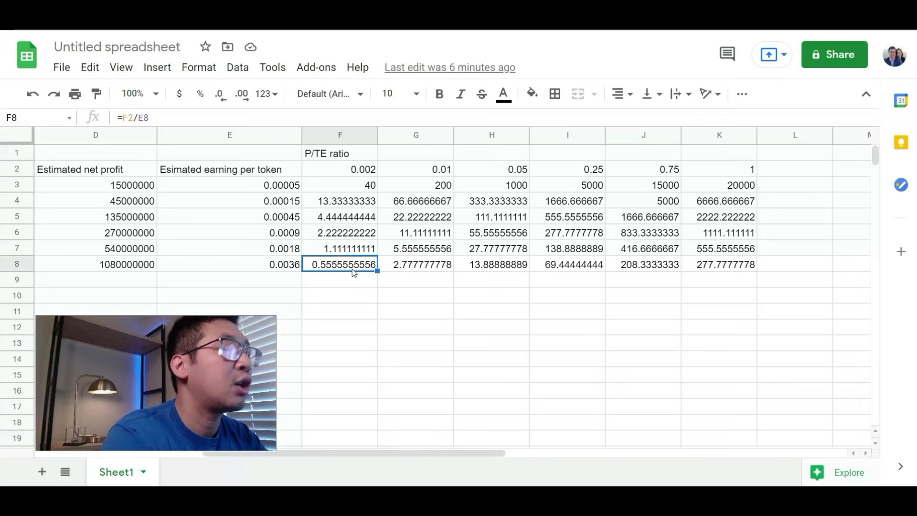
- Examine the P/TE ratios for each year from 2021 to 2026 in the token price column headed 1
{"action": "left_click", "coordinate": [752, 170]}
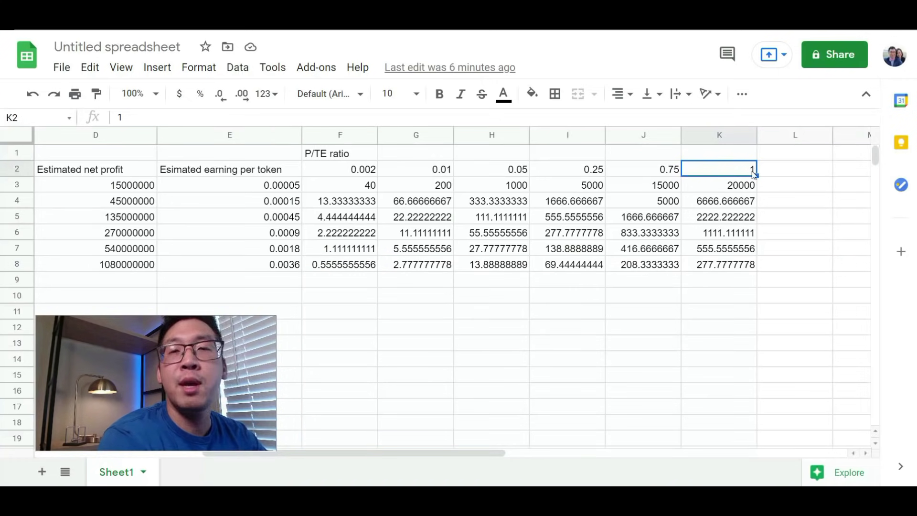
{"action": "left_click", "coordinate": [743, 189]}
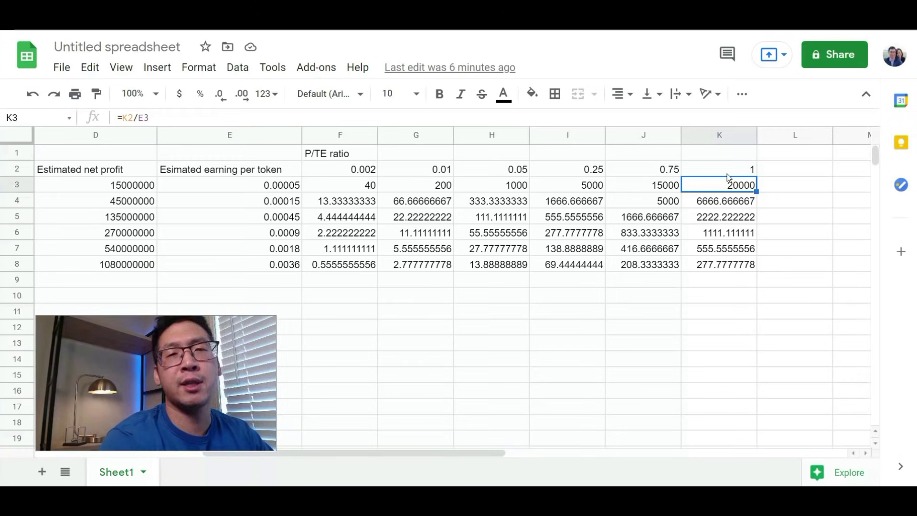
{"action": "left_click", "coordinate": [730, 207]}
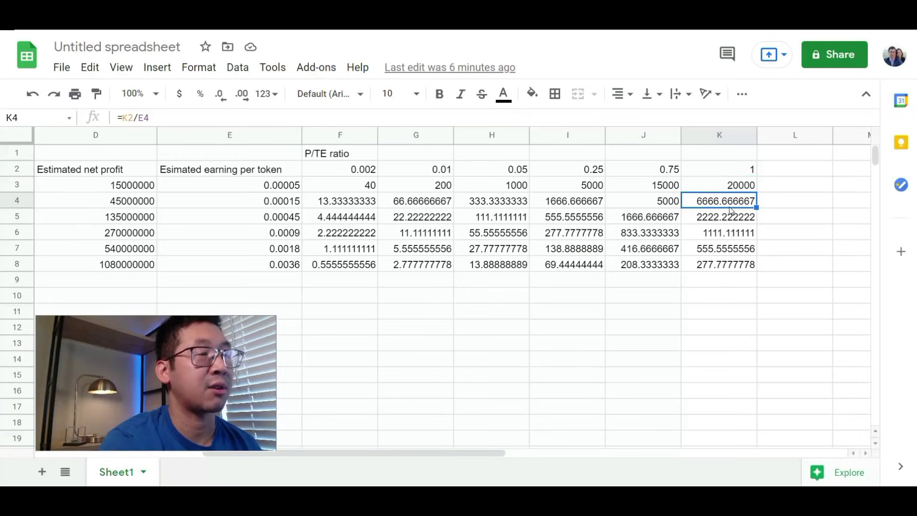
{"action": "left_click", "coordinate": [715, 219]}
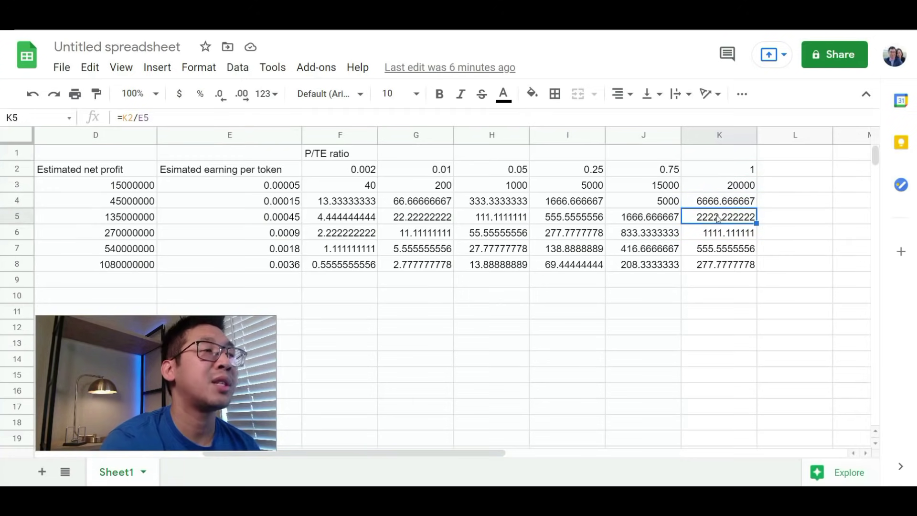
{"action": "left_click", "coordinate": [718, 237]}
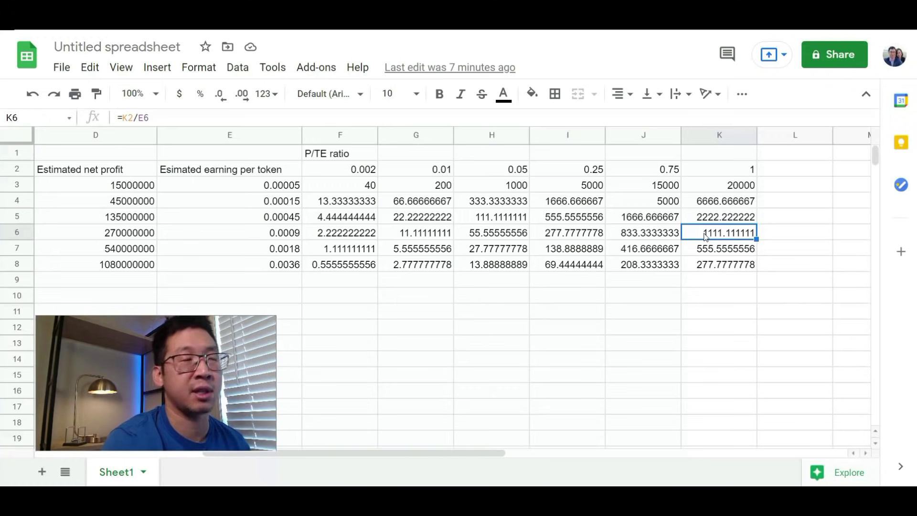
{"action": "left_click", "coordinate": [700, 255]}
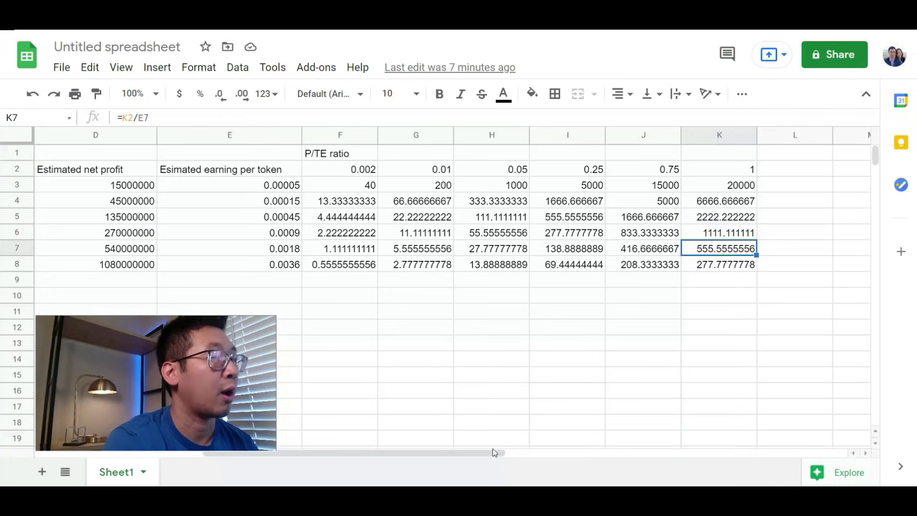
{"action": "mouse_move", "coordinate": [492, 453]}
{"action": "left_mouse_down"}
{"action": "mouse_move", "coordinate": [322, 456]}
{"action": "mouse_move", "coordinate": [506, 455]}
{"action": "left_mouse_up"}
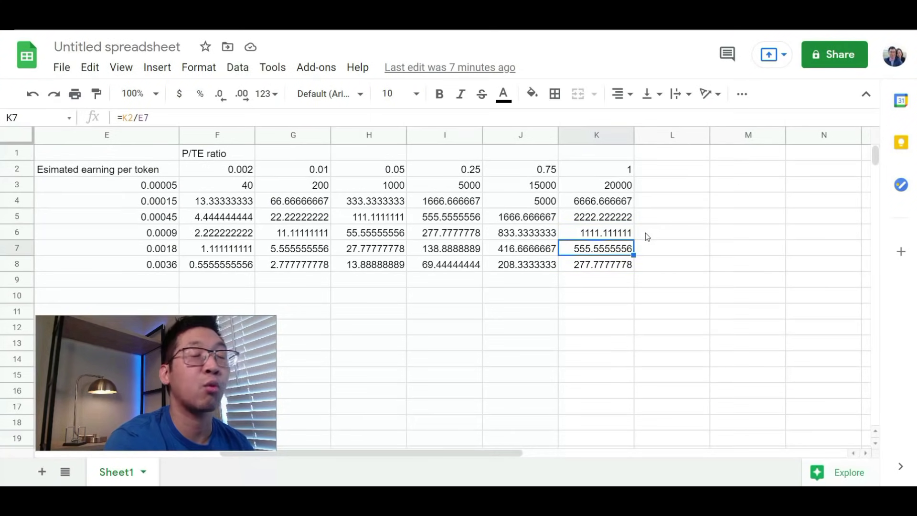
{"action": "left_click", "coordinate": [603, 265]}
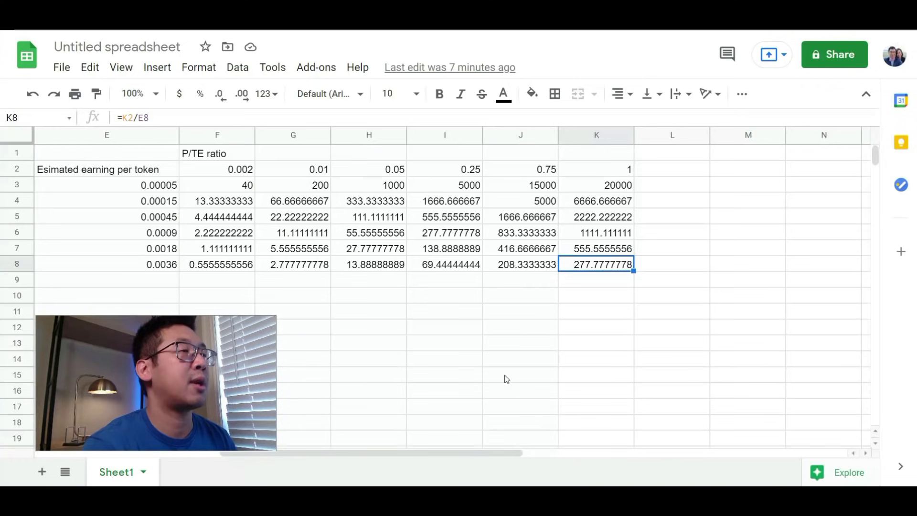
- Compare the 2026 P/TE ratios for the token prices 0.75, 0.25 and 0.05
{"action": "left_click", "coordinate": [541, 169]}
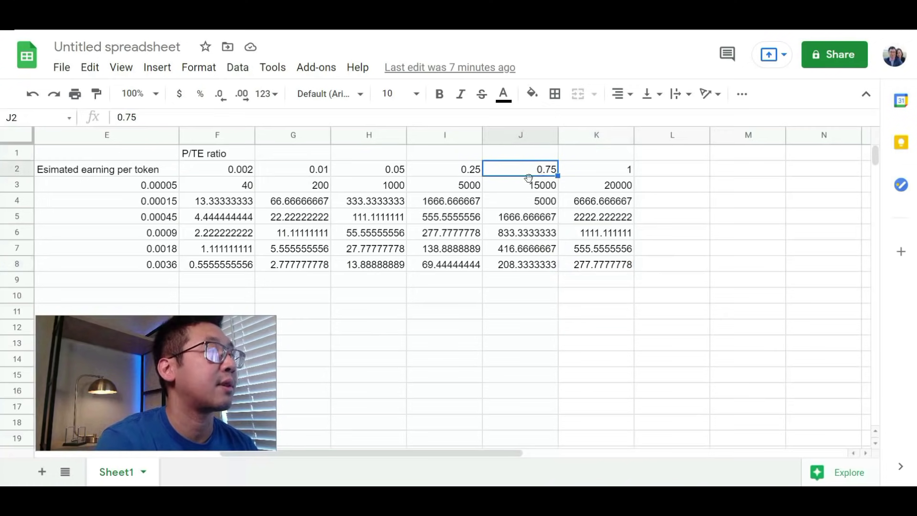
{"action": "left_click", "coordinate": [504, 262]}
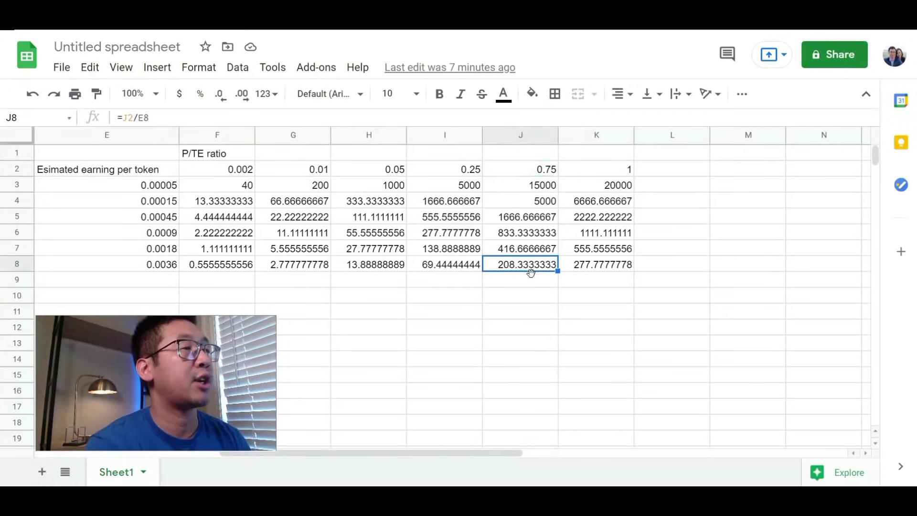
{"action": "left_click", "coordinate": [469, 172]}
{"action": "left_click", "coordinate": [424, 269]}
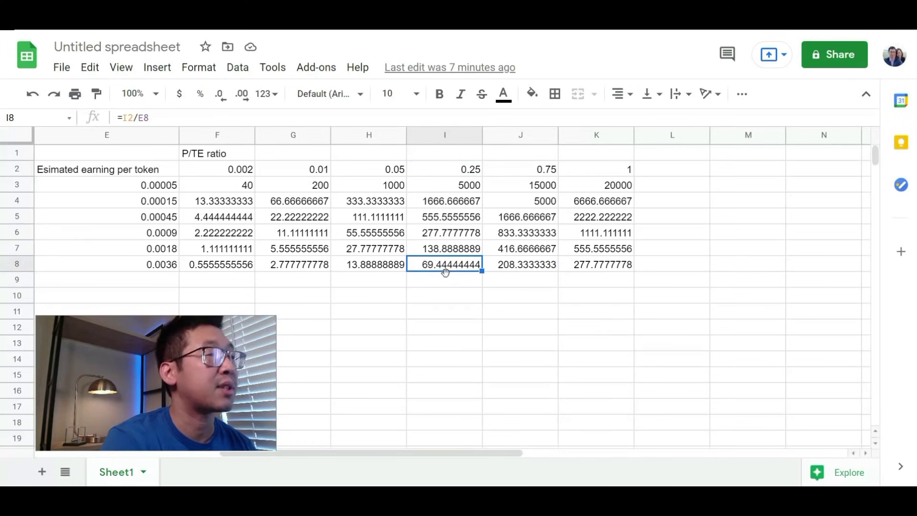
{"action": "left_click", "coordinate": [400, 173]}
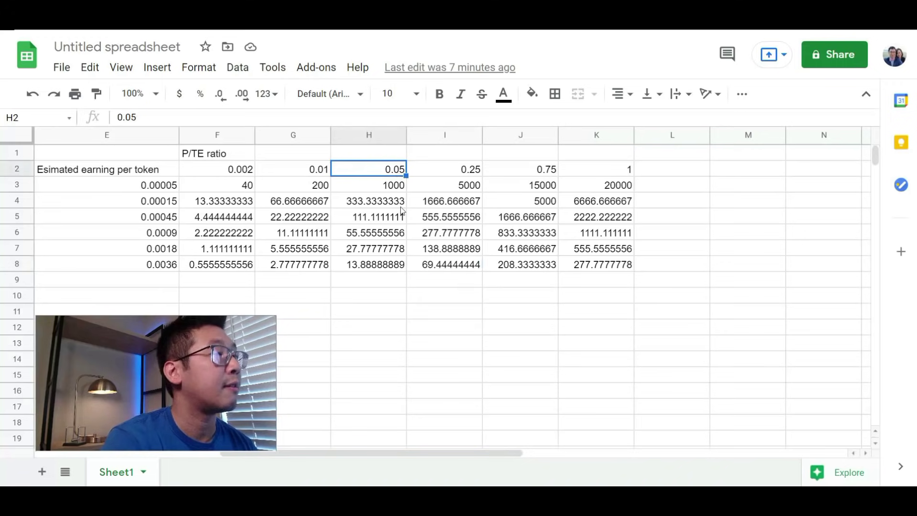
{"action": "left_click", "coordinate": [369, 270]}
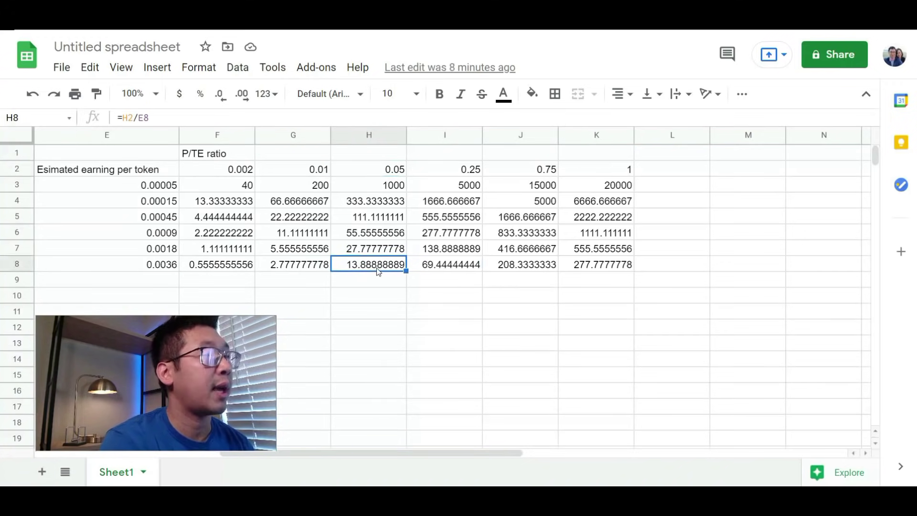